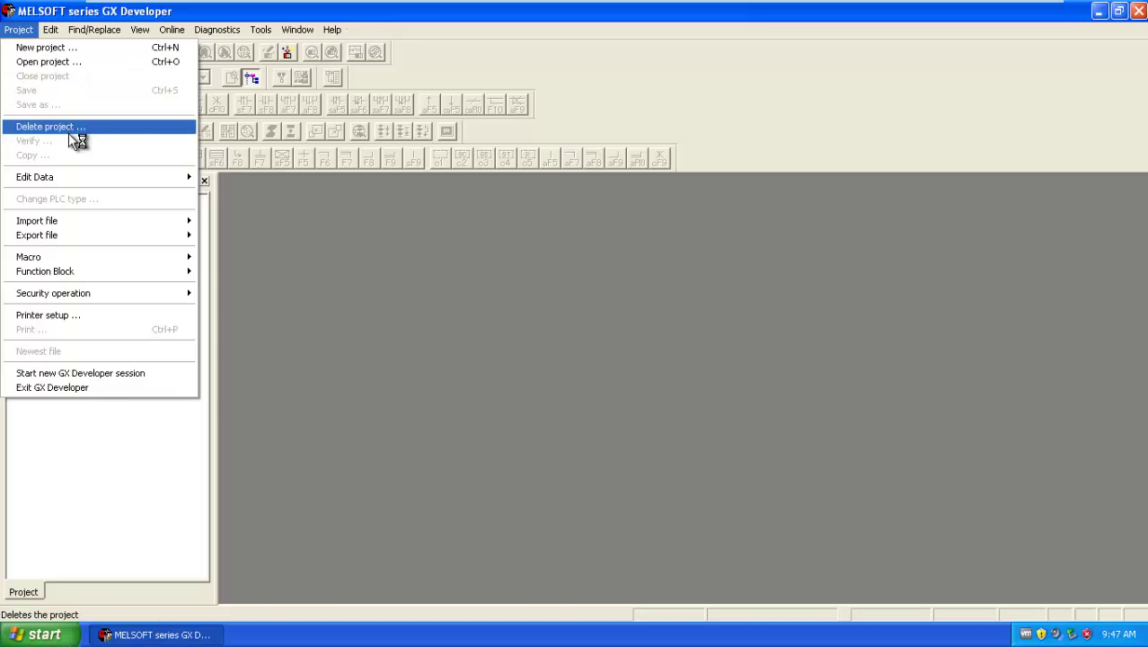
Bring up the New project command from the Project menu
mouse_move(70, 179)
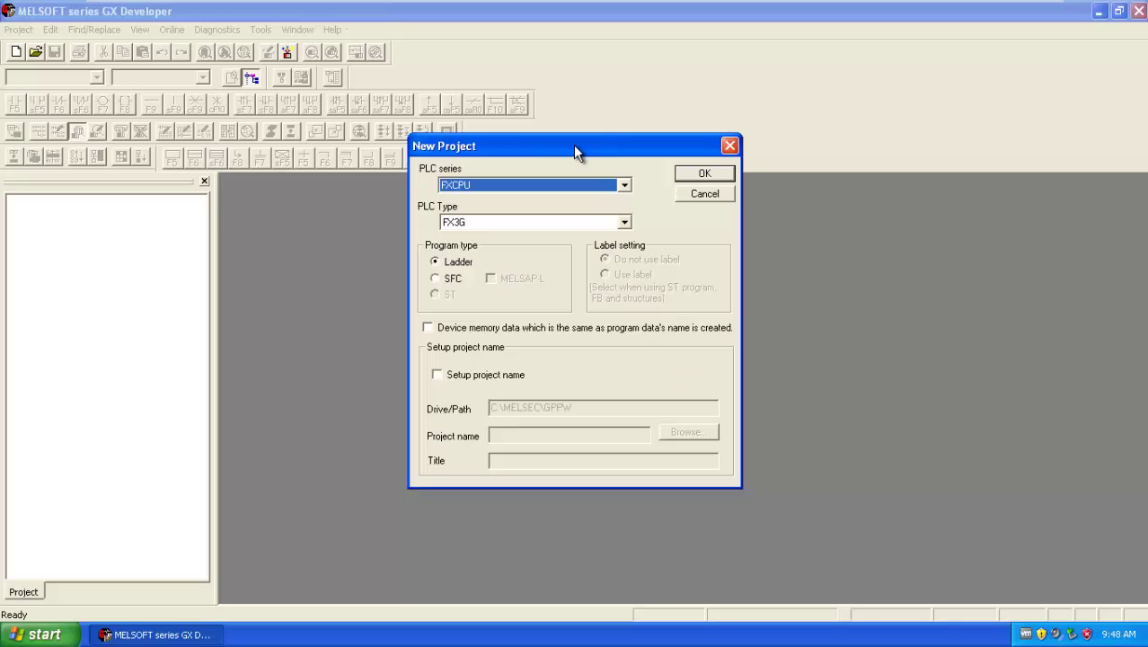
Choose PLC series FXCPU and PLC type FX3G, keeping Ladder as the program type
drag(575, 146, 577, 174)
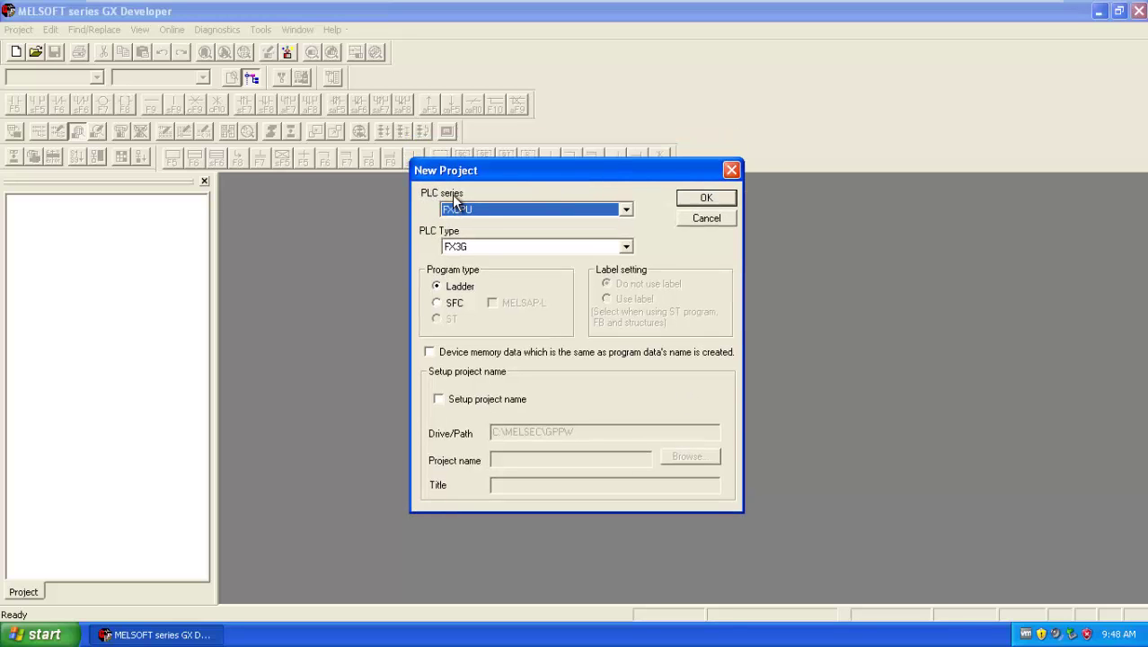
click(626, 210)
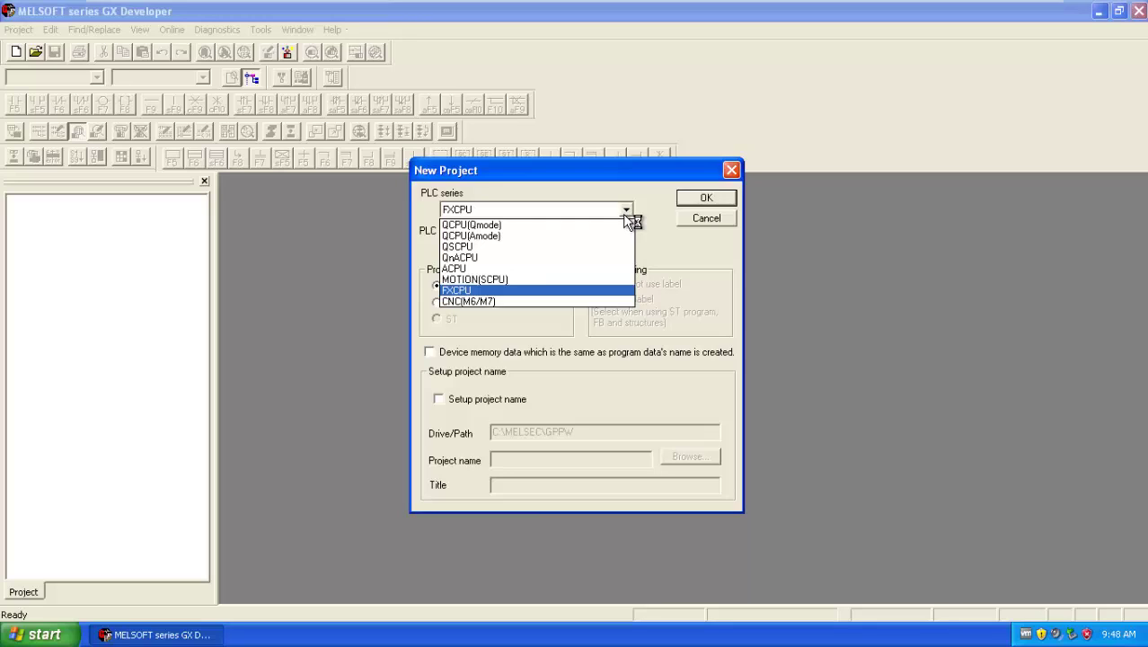
click(585, 290)
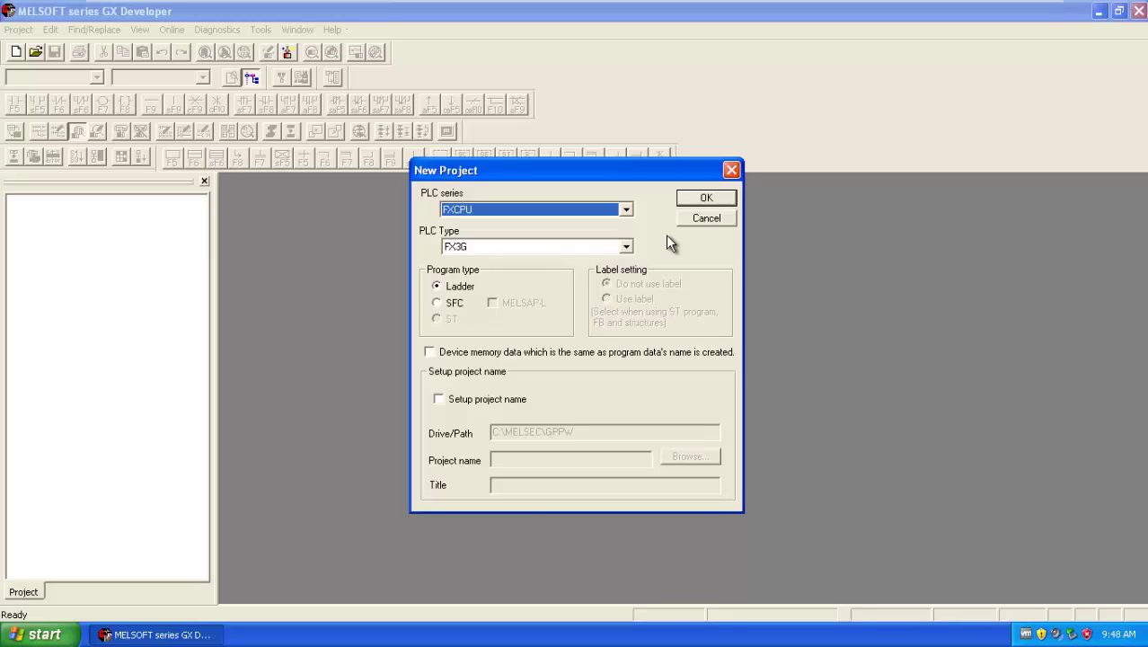
click(628, 248)
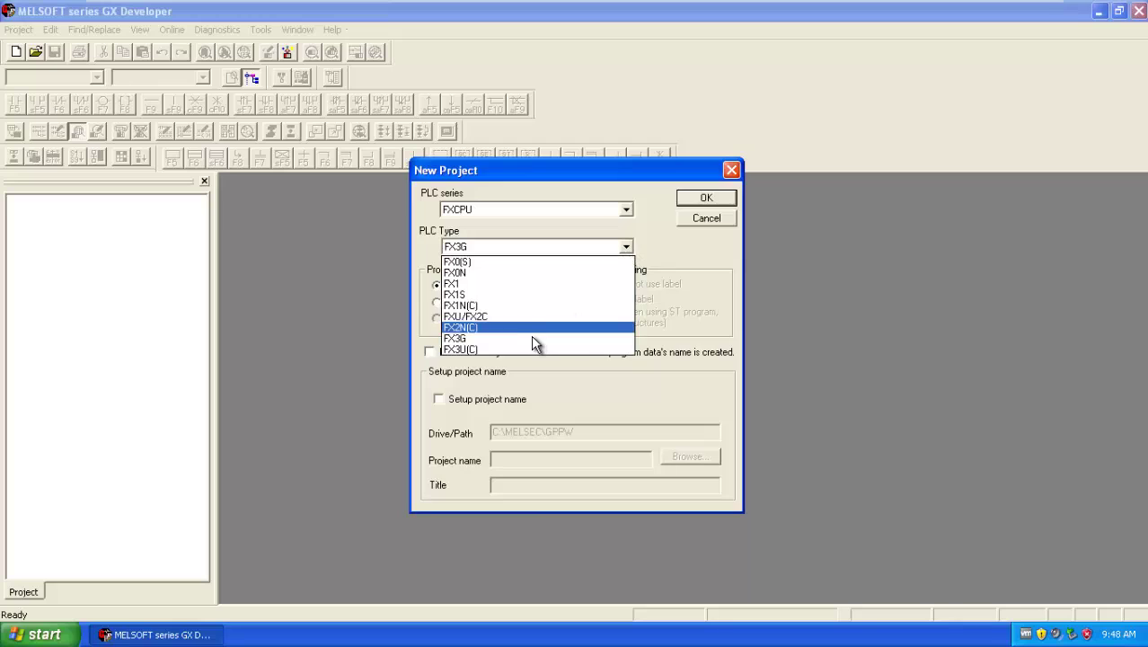
click(535, 341)
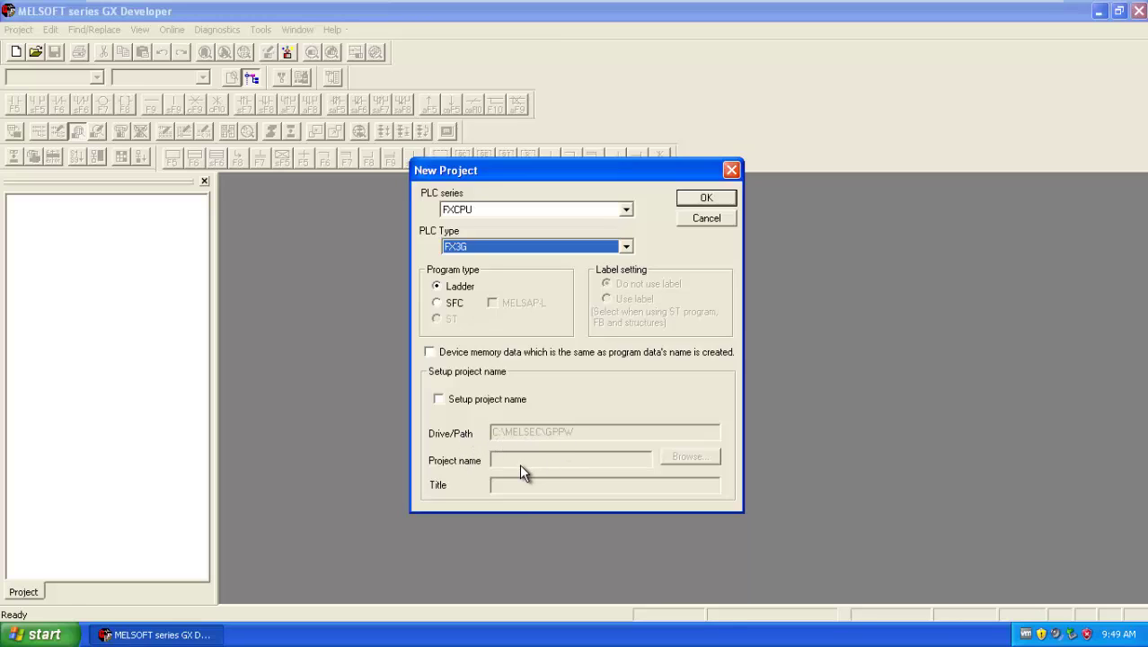
Create the FX3G project with Setup project name unchecked, dismissing the missing-name warning
click(439, 400)
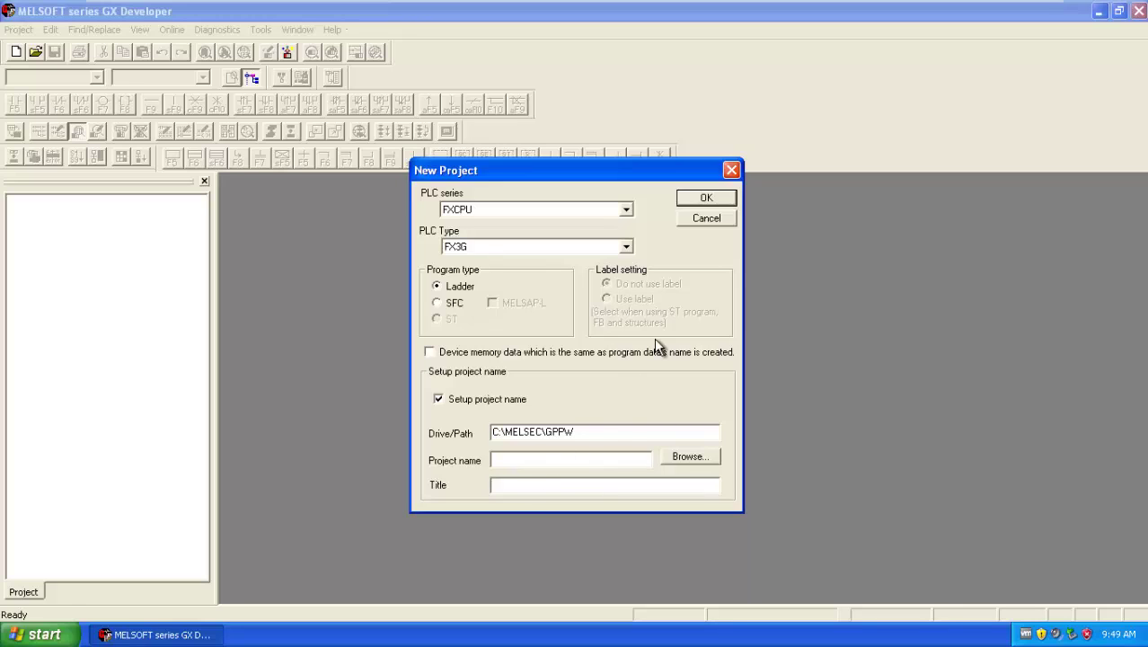
click(707, 198)
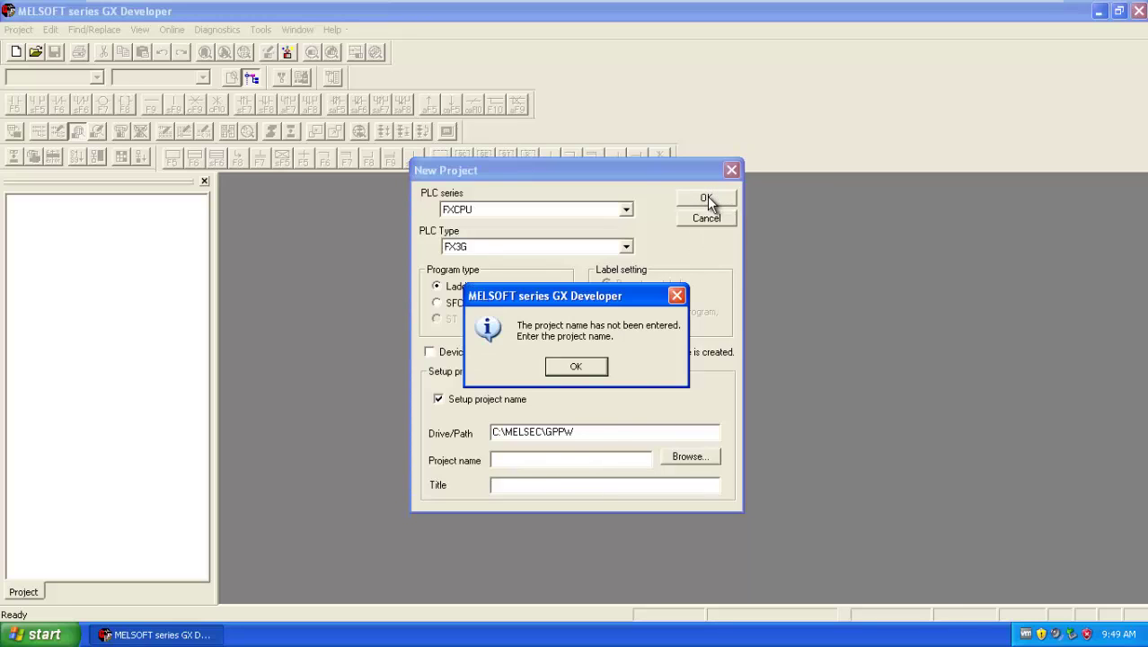
click(576, 368)
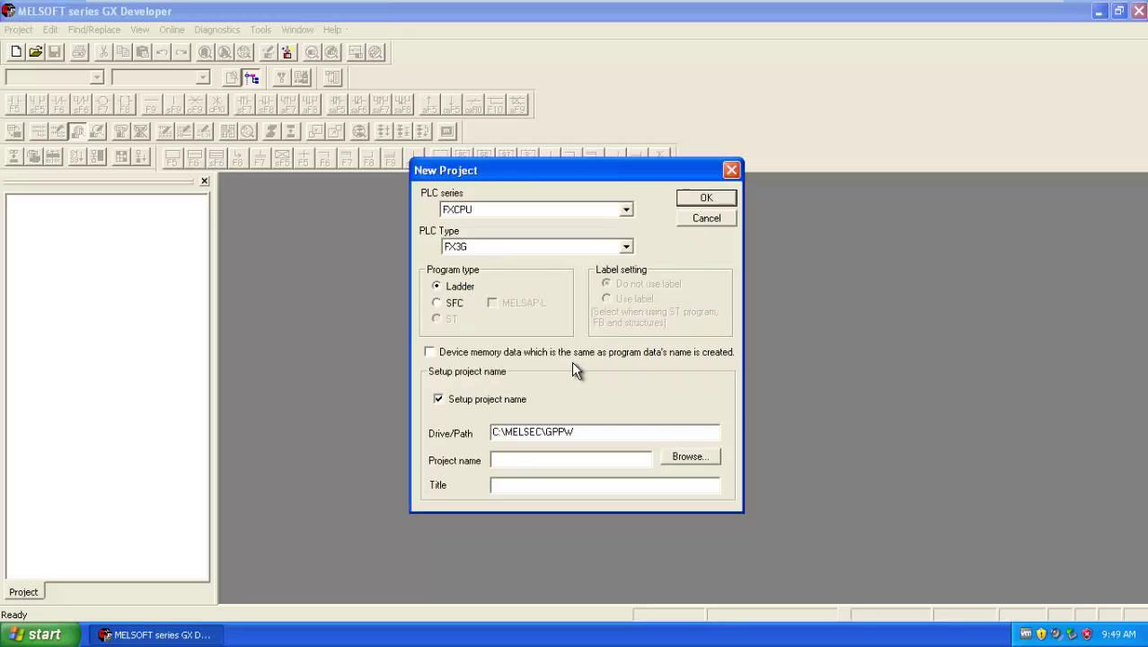
click(440, 400)
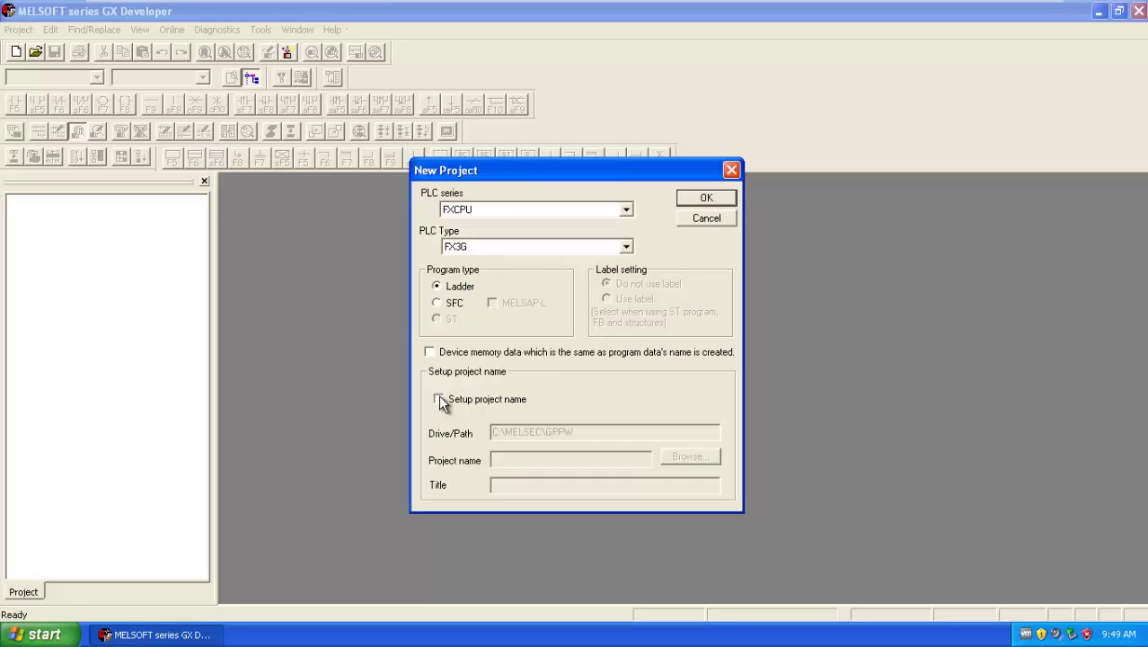
click(691, 199)
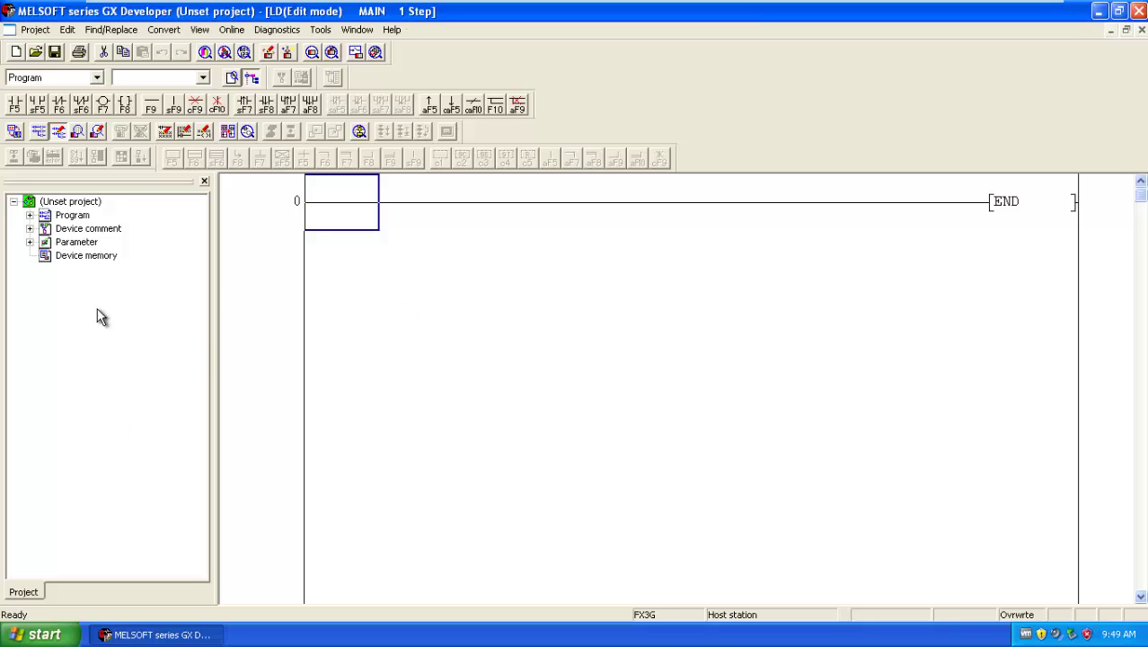
Expand Program and Device comment in the project tree to list MAIN and COMMENT
click(29, 215)
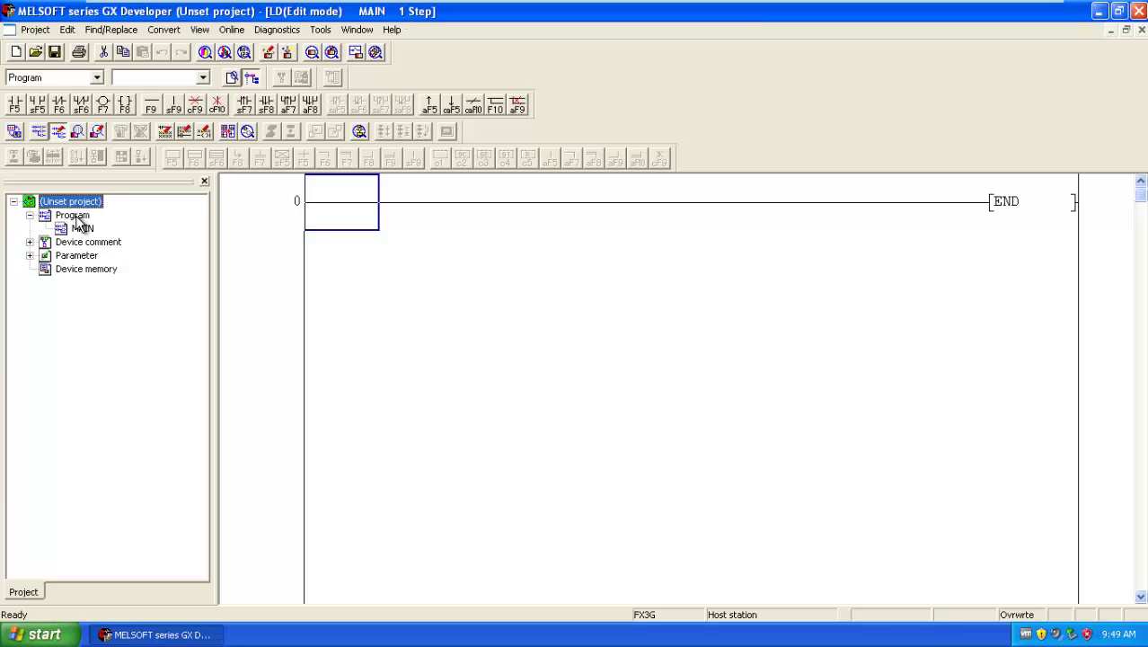
drag(83, 232, 349, 219)
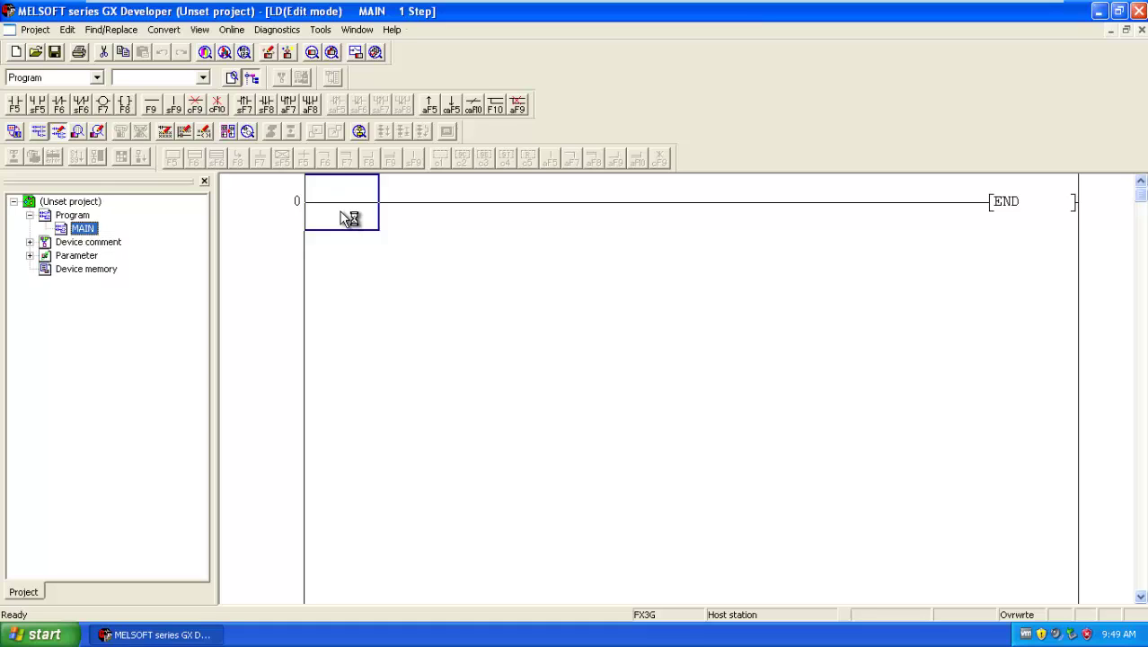
click(29, 242)
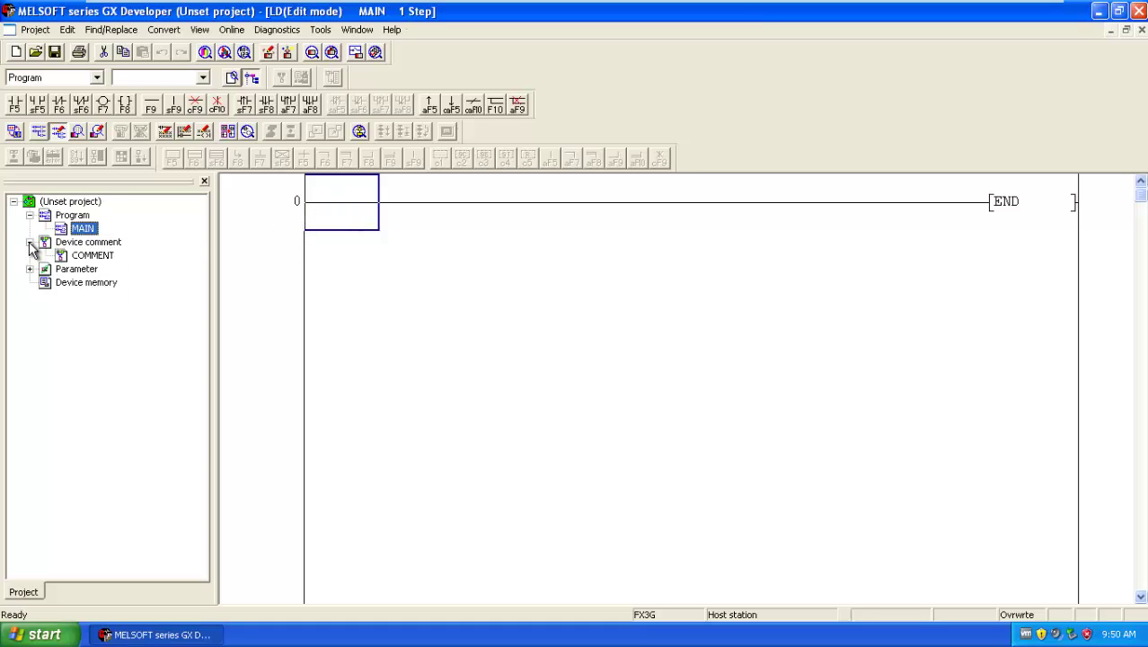
Open the COMMENT table and enter START as the comment for X000
double_click(97, 258)
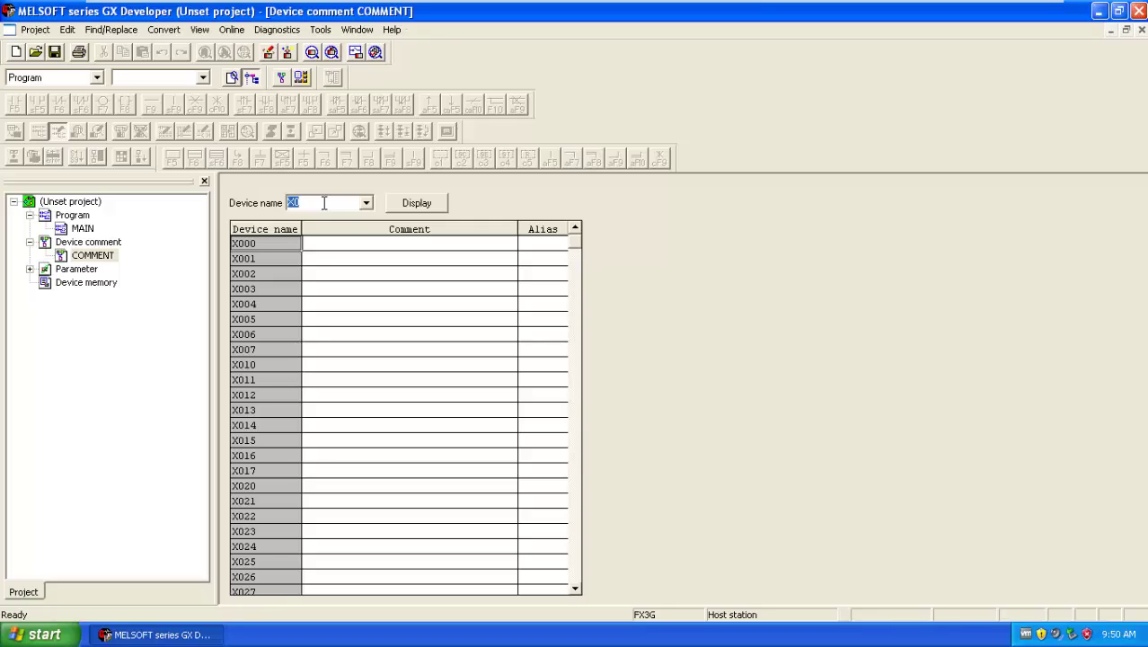
click(349, 242)
text(START)
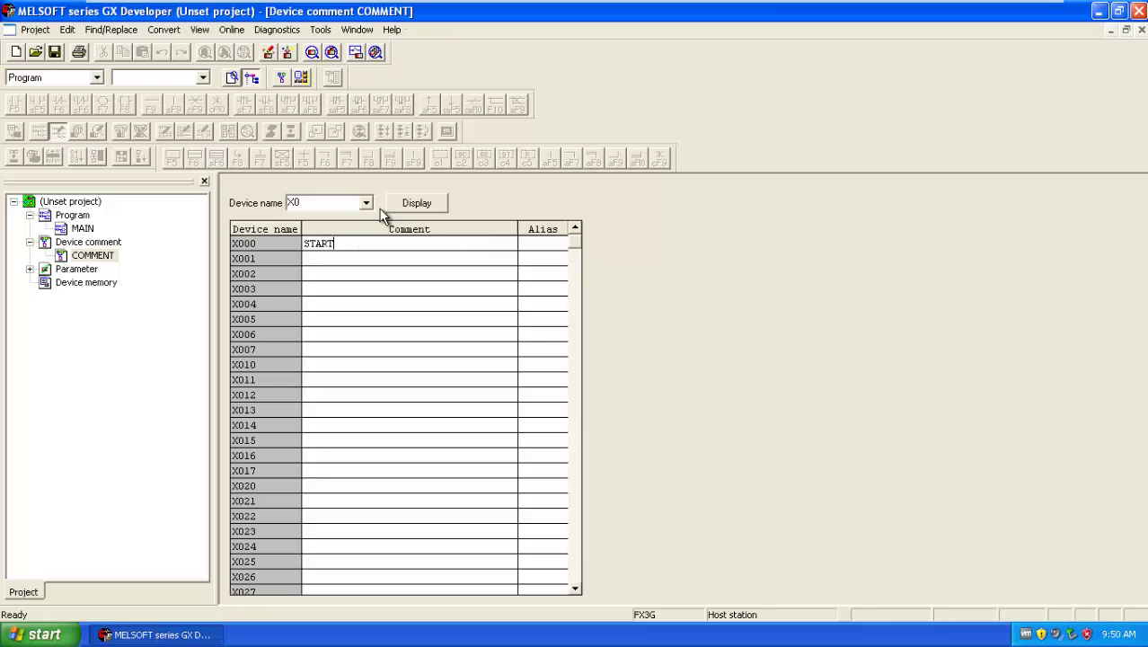
Look up Y000, then list the timer devices starting at T0 in the comment table
double_click(314, 205)
text(Y000)
key(Return)
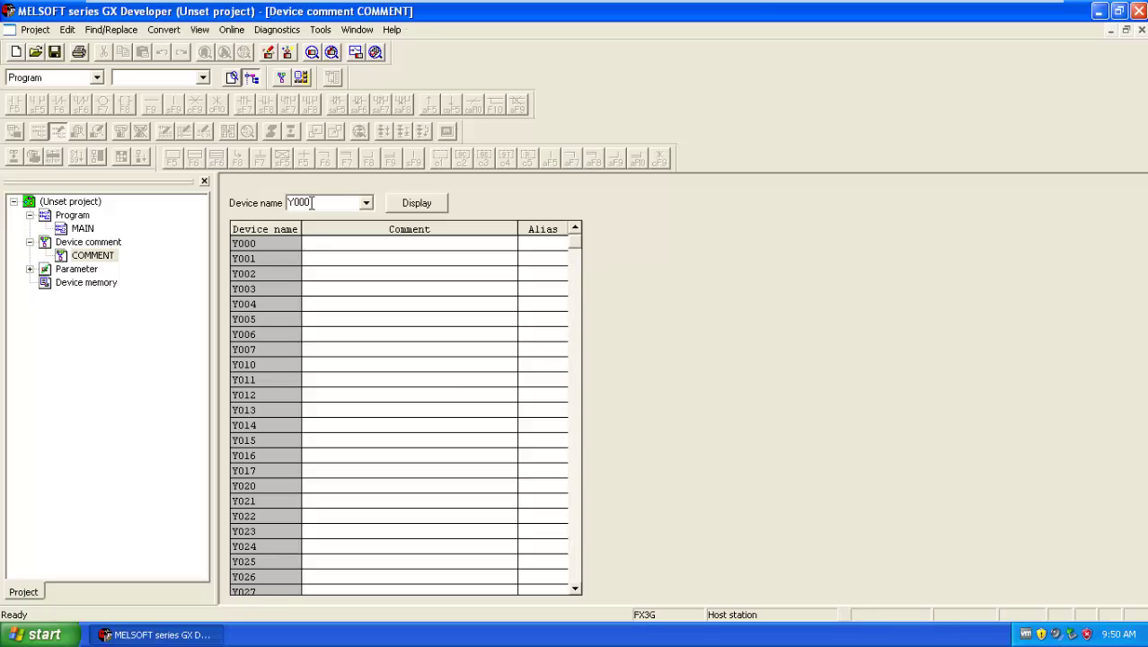
double_click(312, 203)
text(T0)
key(Return)
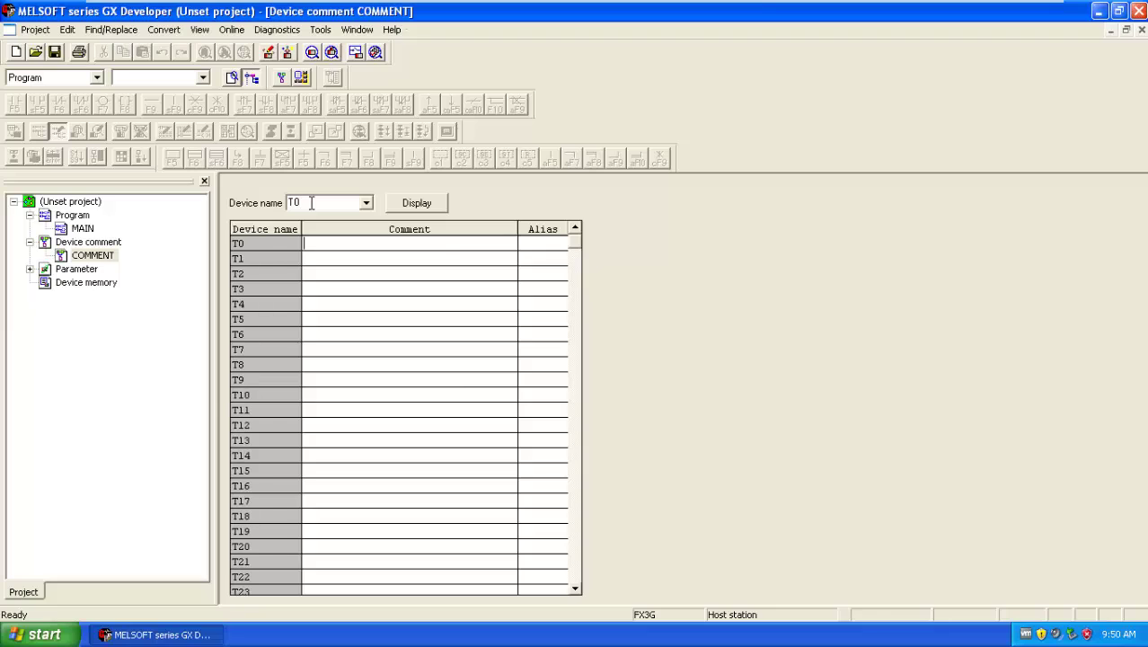
click(333, 243)
Open the PLC parameters and view the PLC name and I/O assignment (X/Y 0–177) pages
double_click(63, 269)
double_click(102, 284)
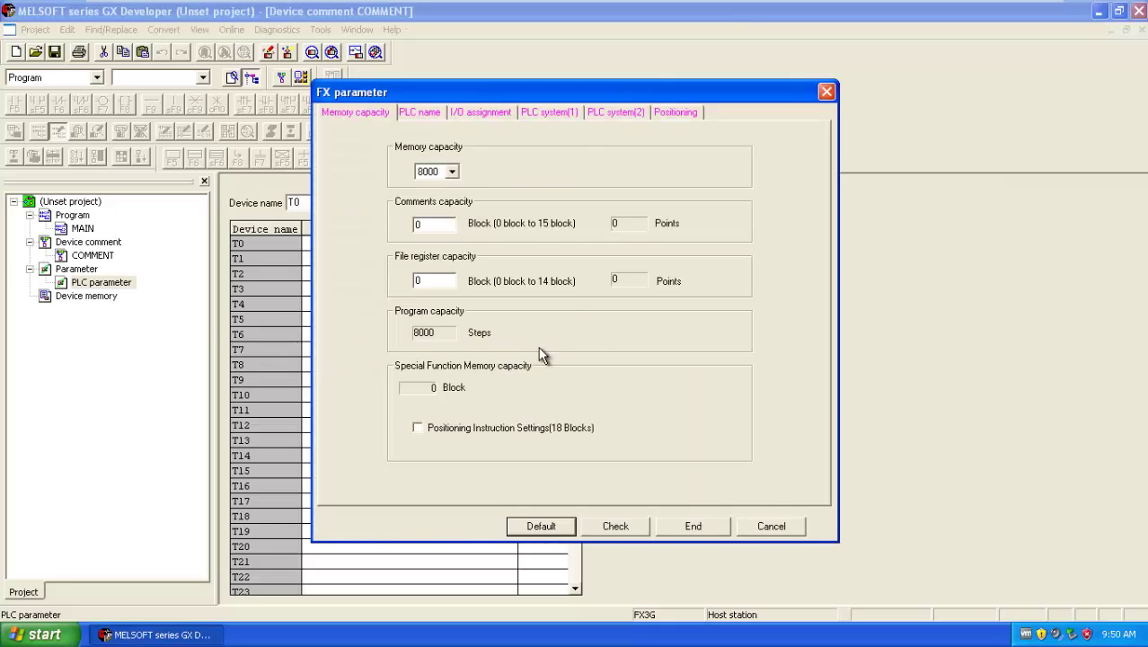
drag(573, 94, 619, 101)
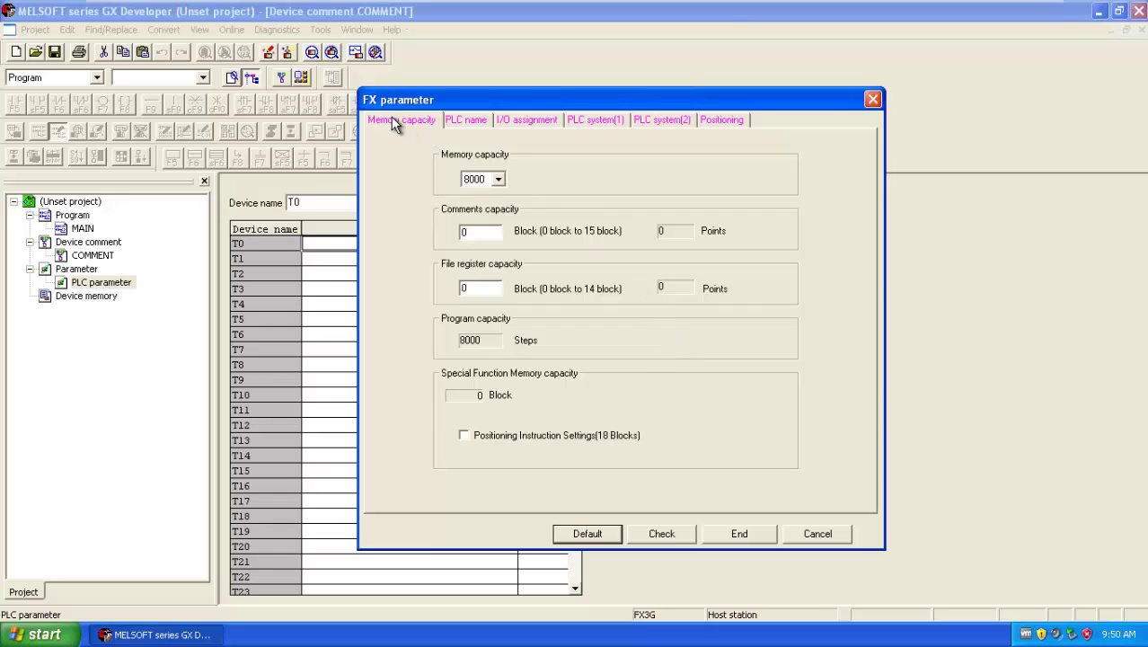
click(469, 120)
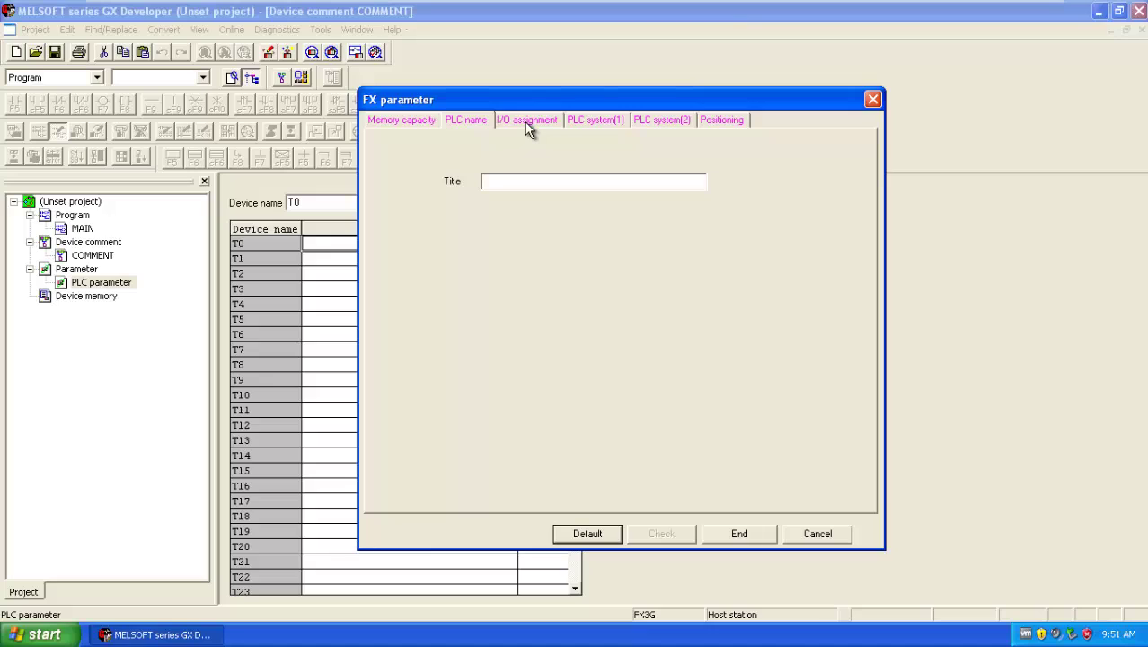
click(524, 121)
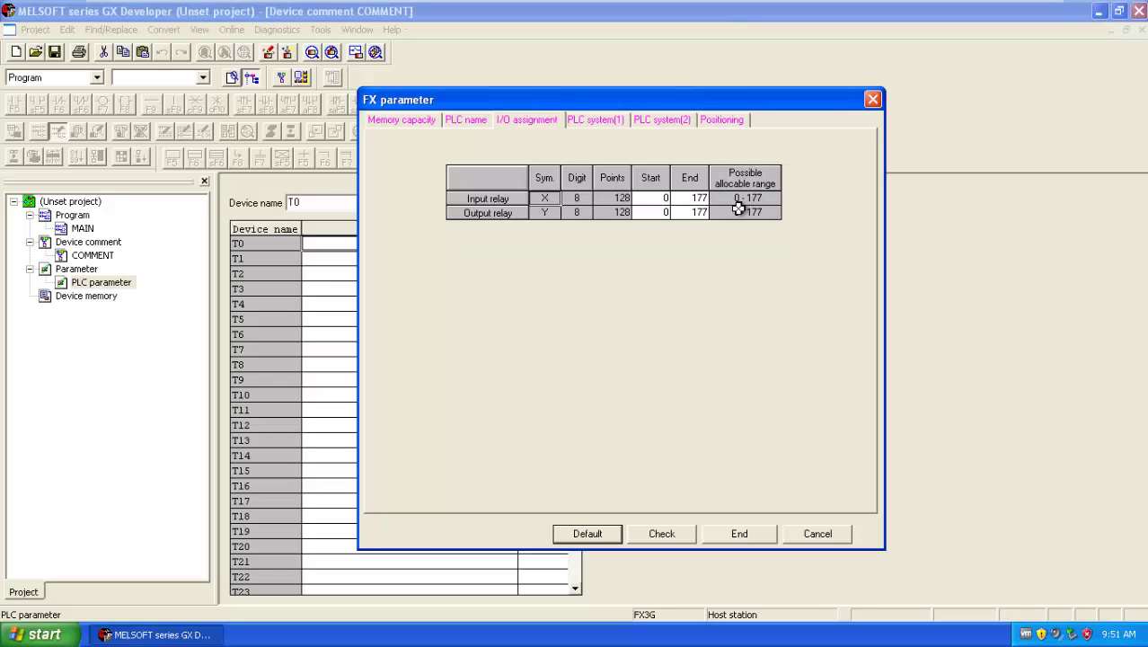
Review the PLC system (1), PLC system (2) and Positioning pages, keeping modem initialization at None
click(596, 120)
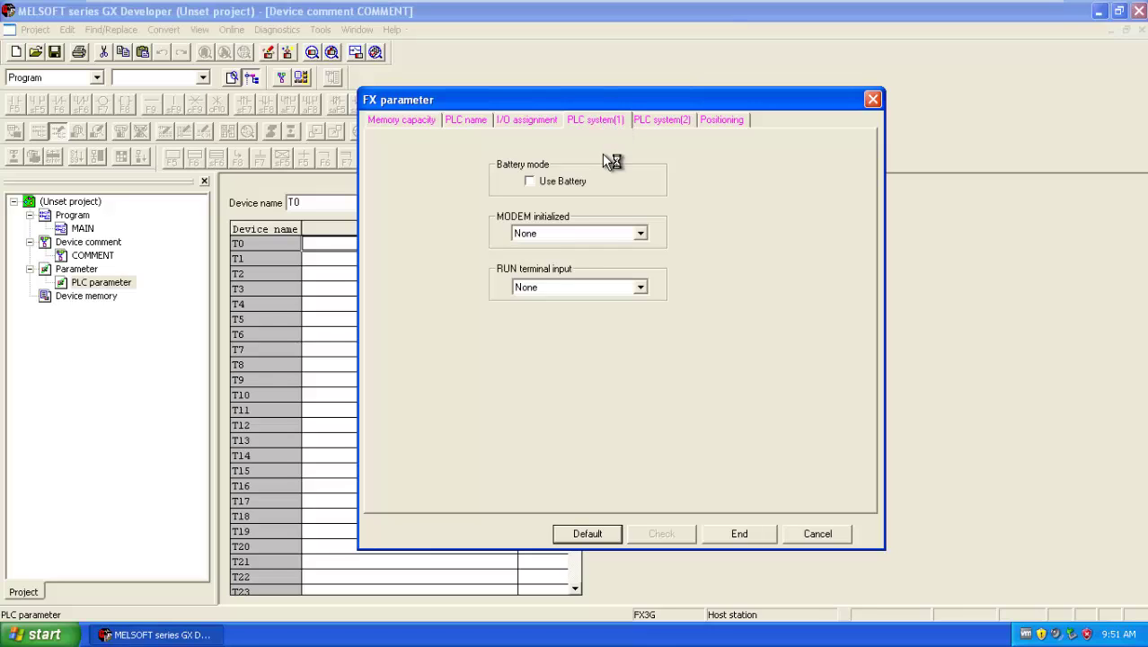
click(530, 181)
click(638, 235)
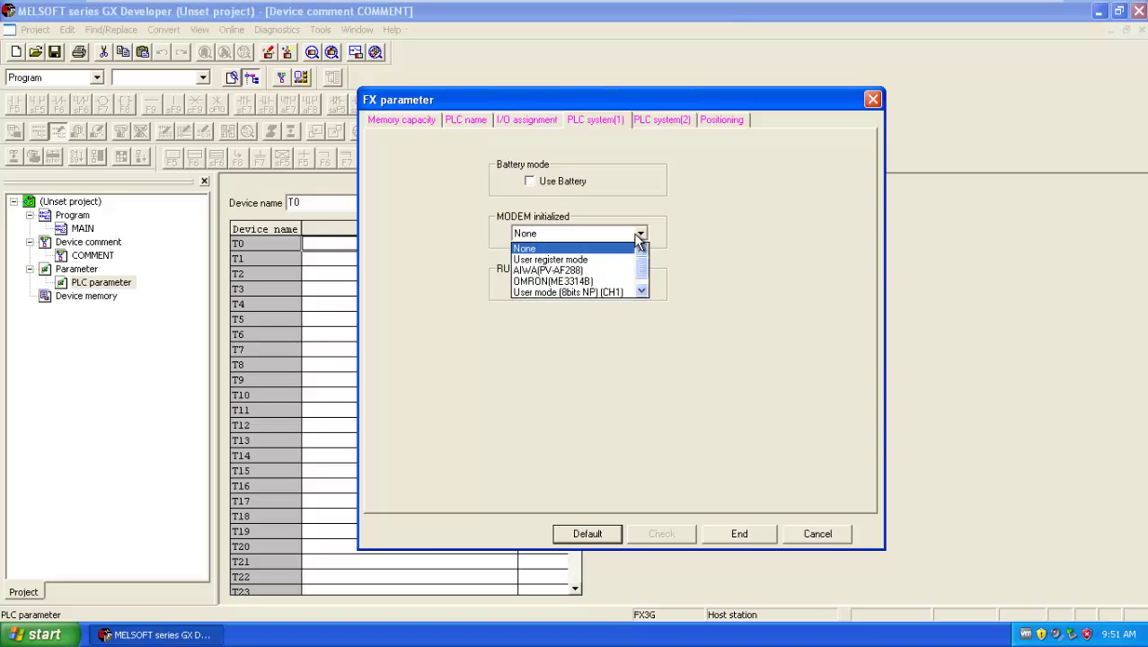
click(639, 235)
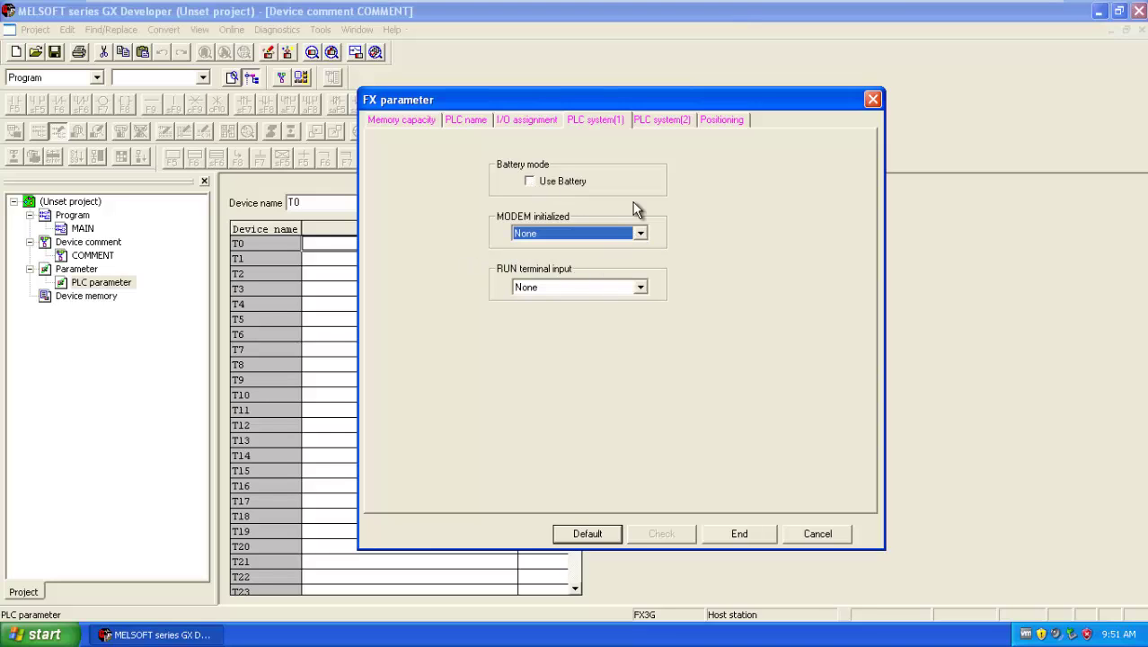
click(662, 122)
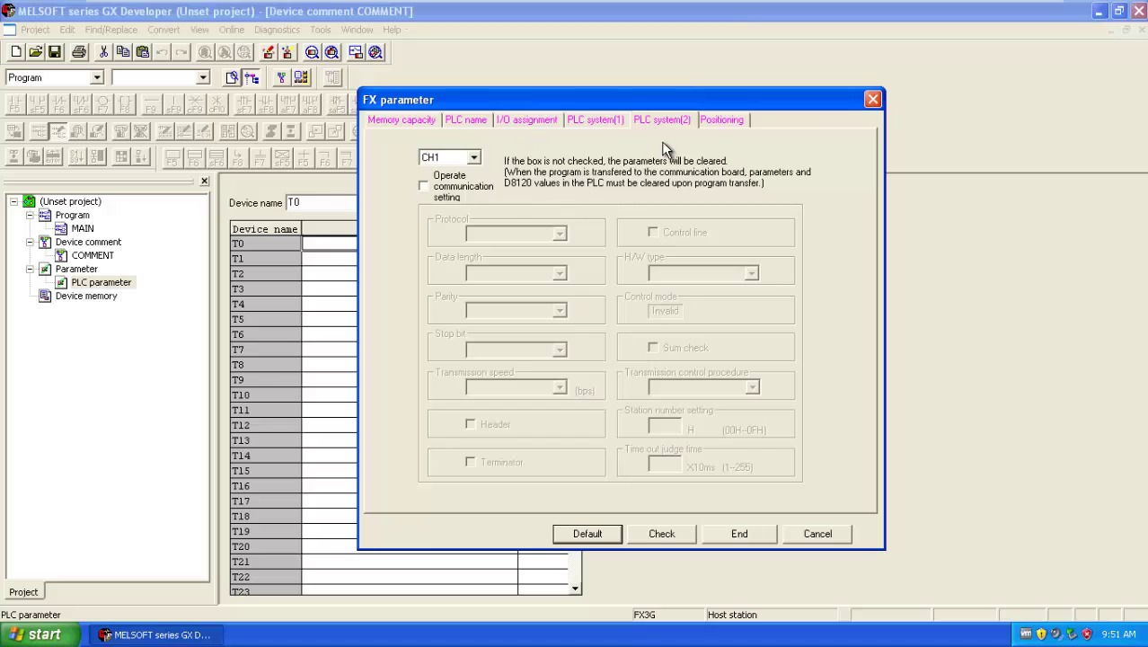
click(707, 126)
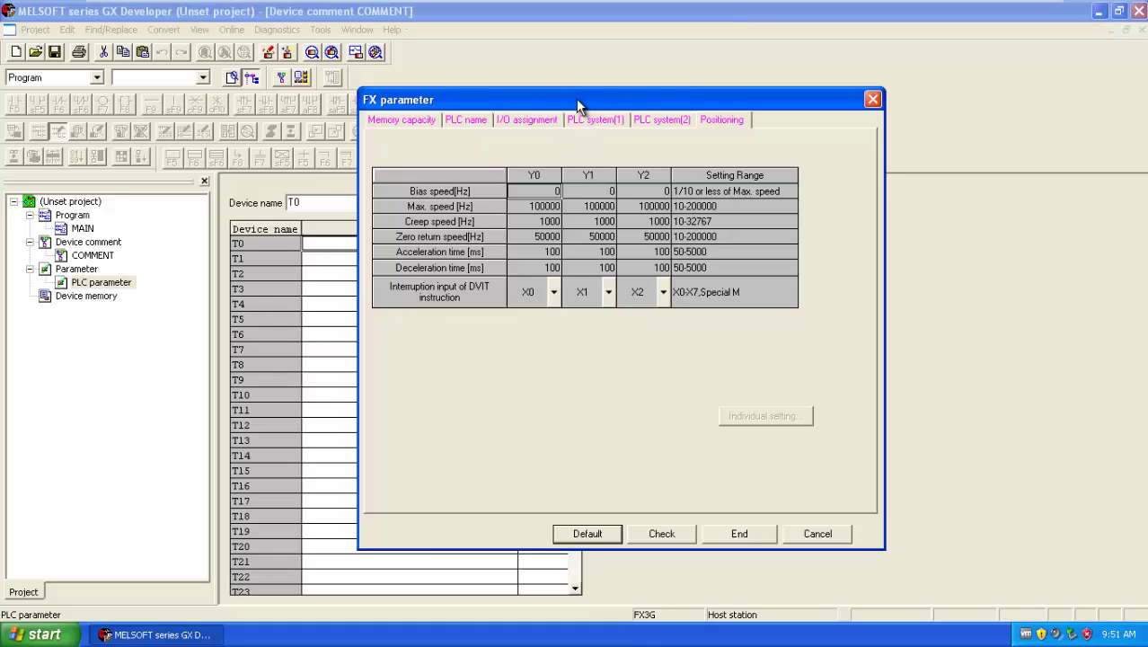
Check the parameters, acknowledge the no-error result, and close the parameter settings
click(661, 533)
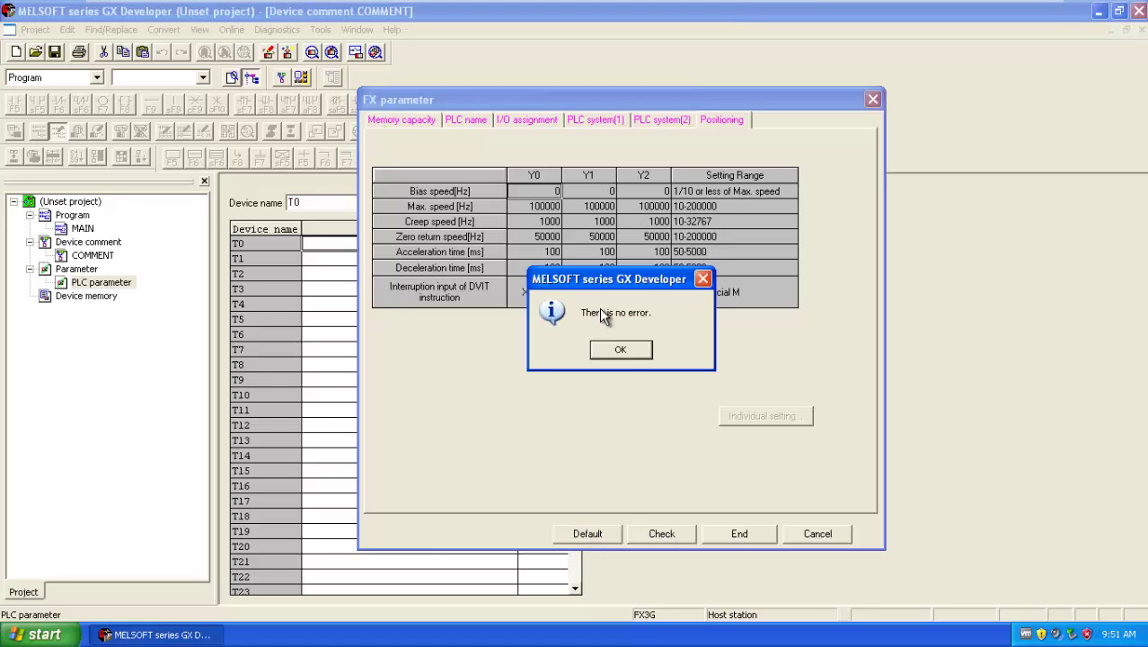
drag(616, 272, 620, 266)
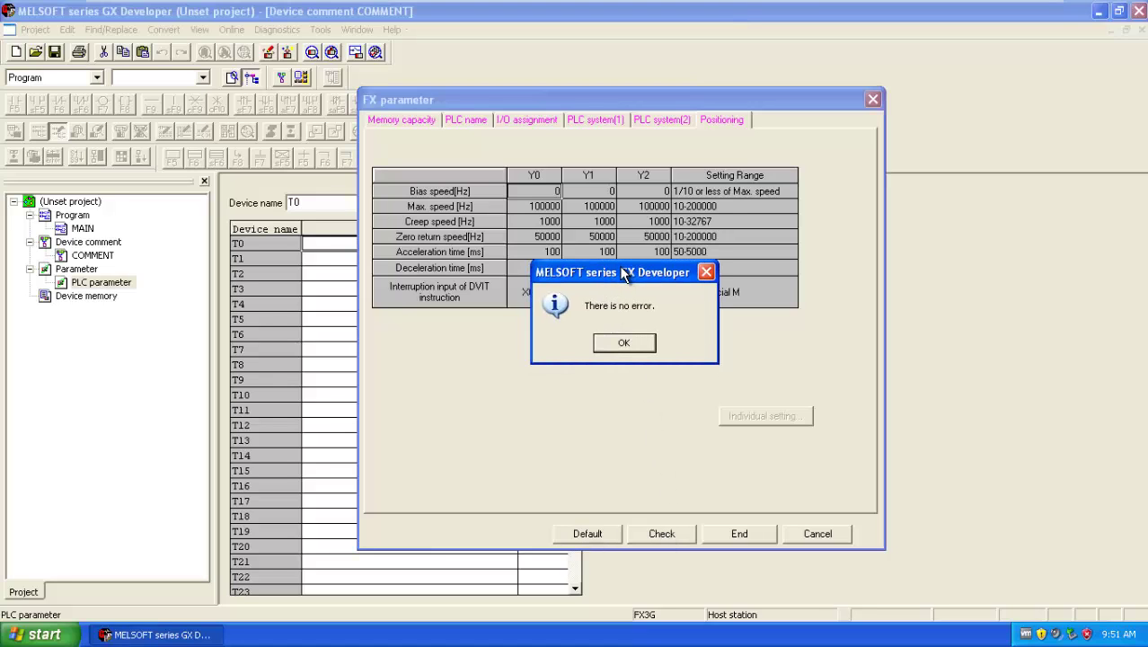
click(631, 343)
click(748, 537)
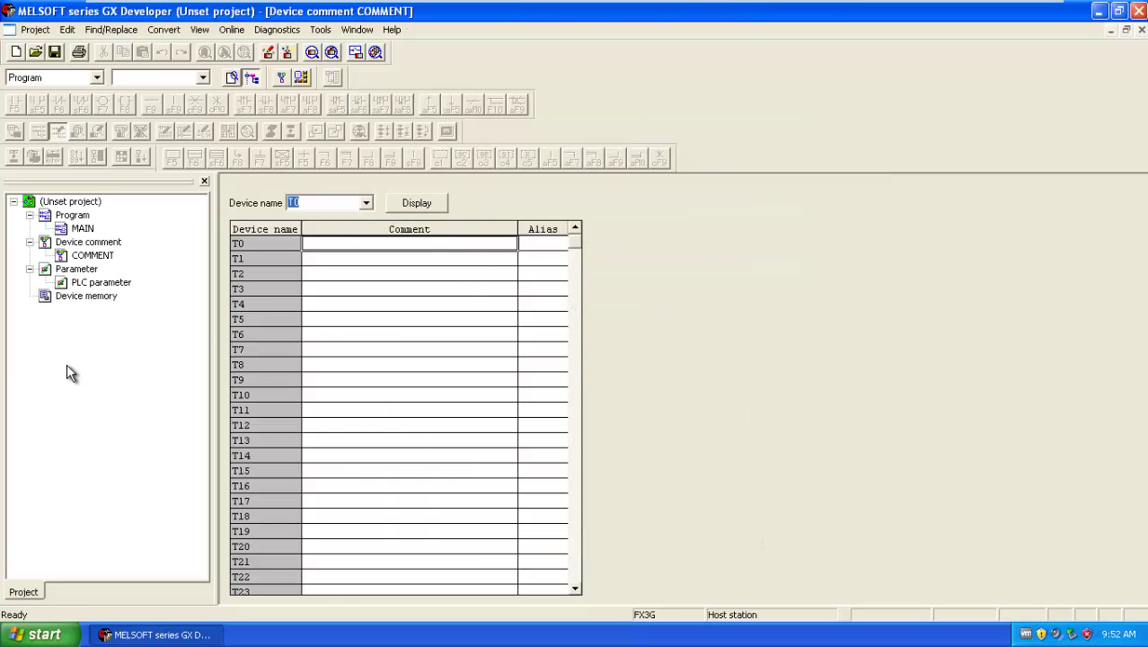
Open the MAIN program in the ladder editor
double_click(81, 228)
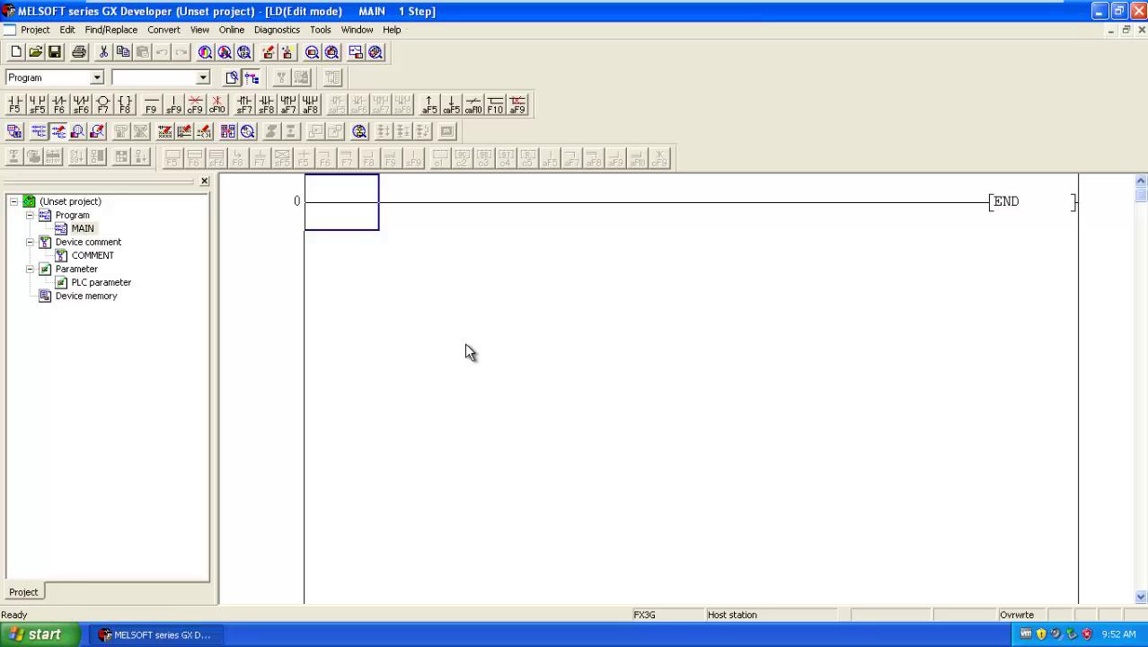
Place a normally open X000 contact (x0) at the start of the first rung
click(15, 106)
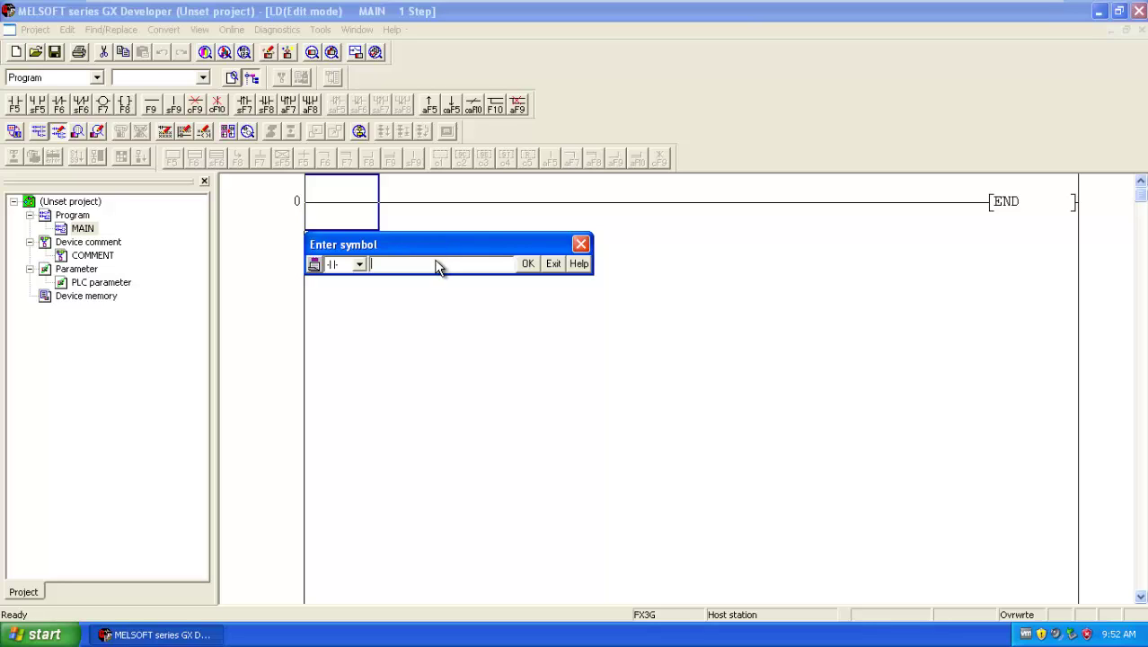
drag(377, 252, 446, 270)
click(429, 282)
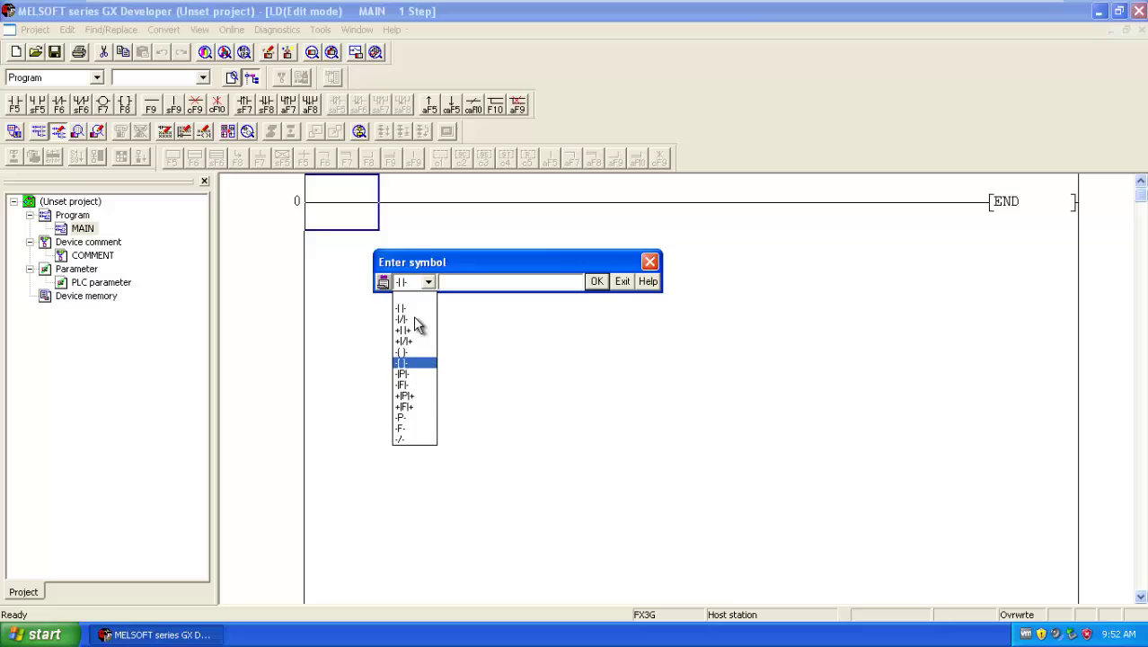
click(412, 310)
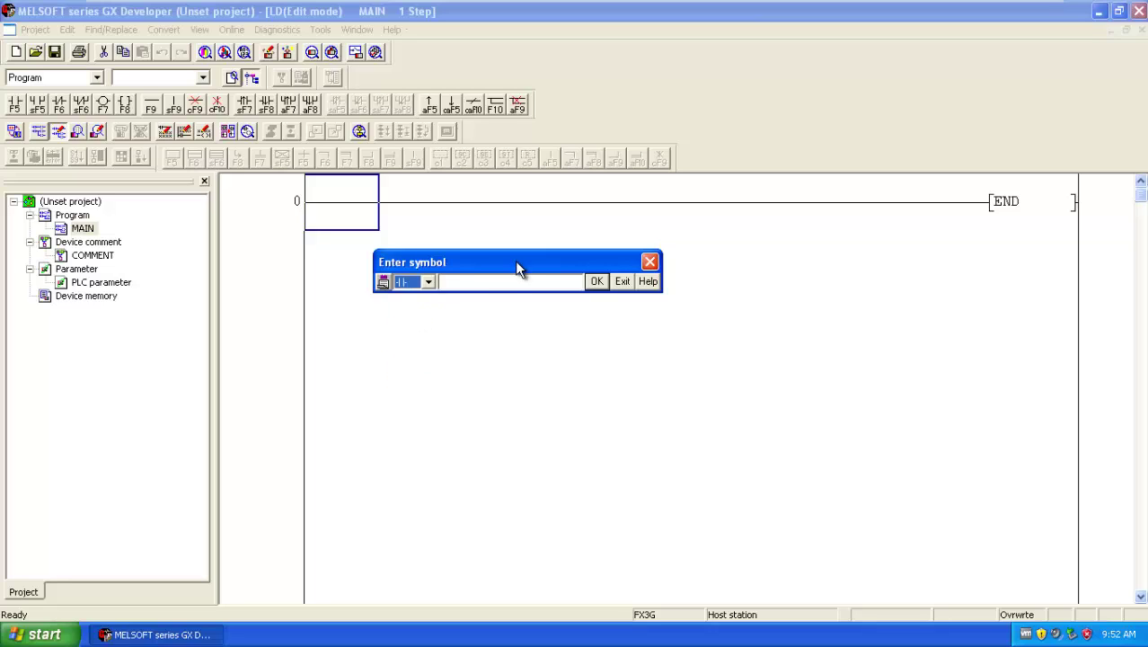
click(501, 281)
text(x0)
click(598, 285)
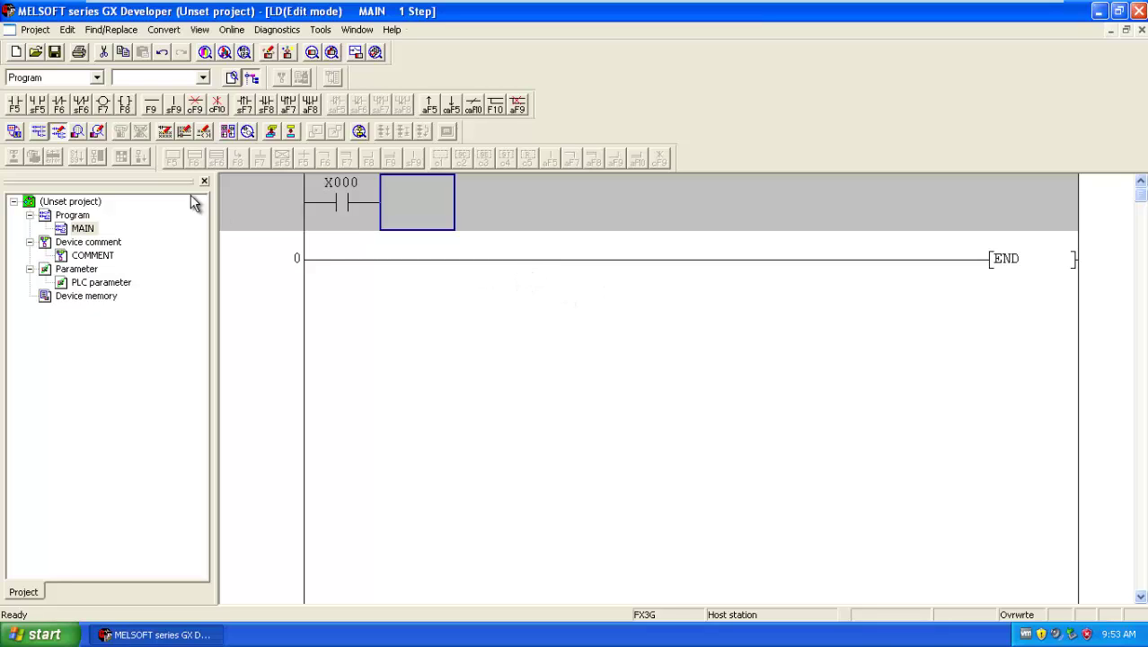
Add a Y000 output coil (y0) to end the first rung after the X000 contact
click(104, 105)
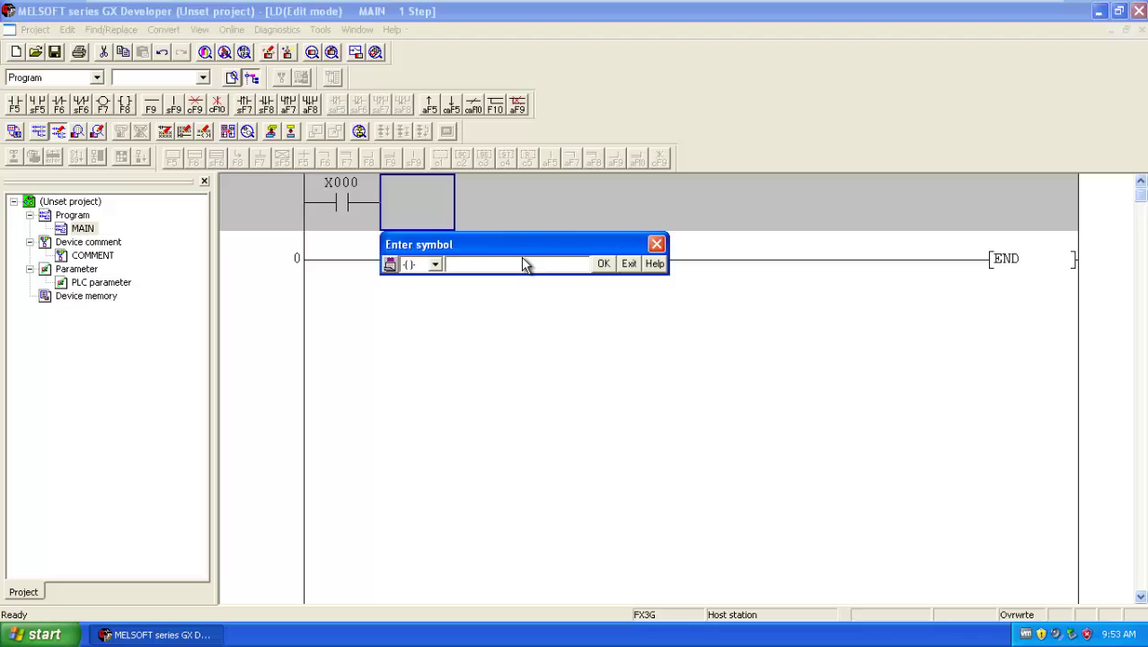
text(y0)
key(Return)
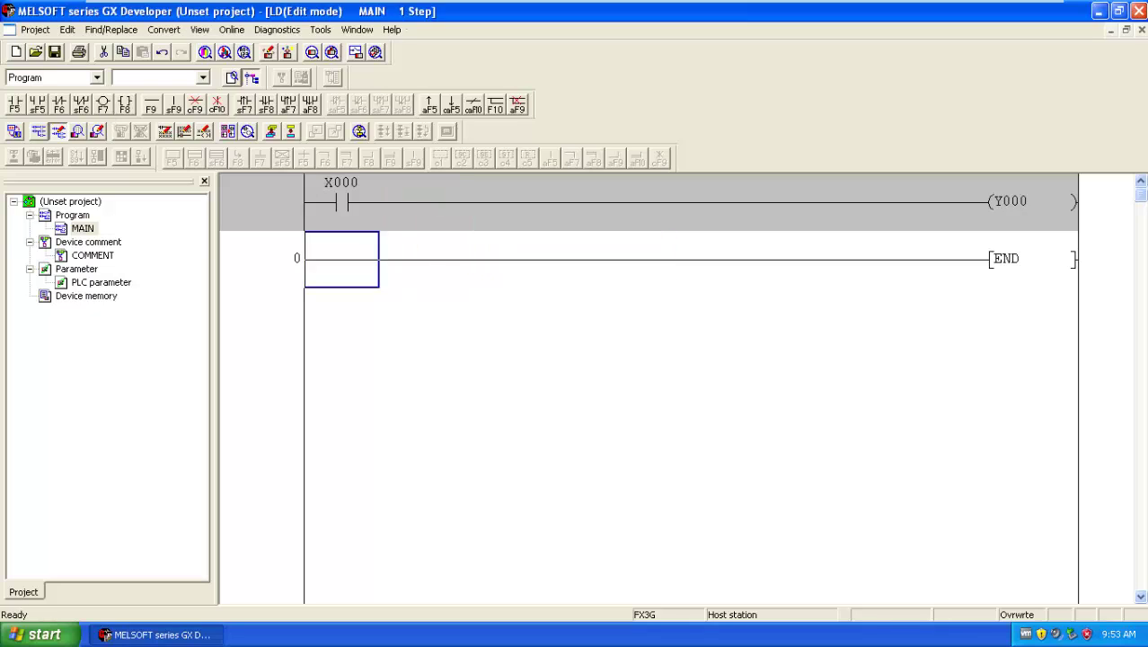